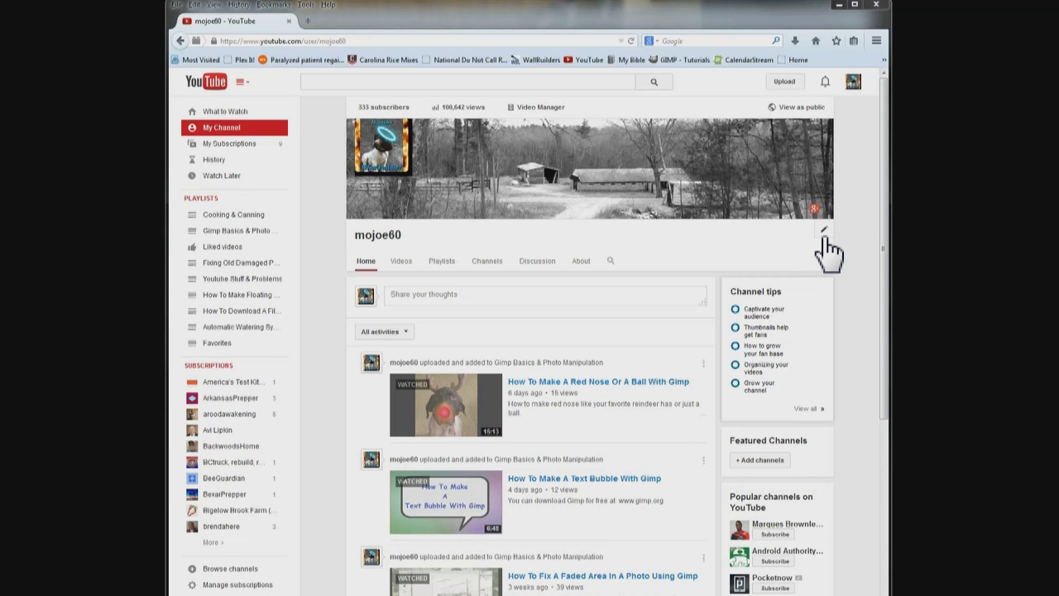
Enable the Browse view in the channel navigation settings and save the change.
{"action": "left_click", "coordinate": [824, 238]}
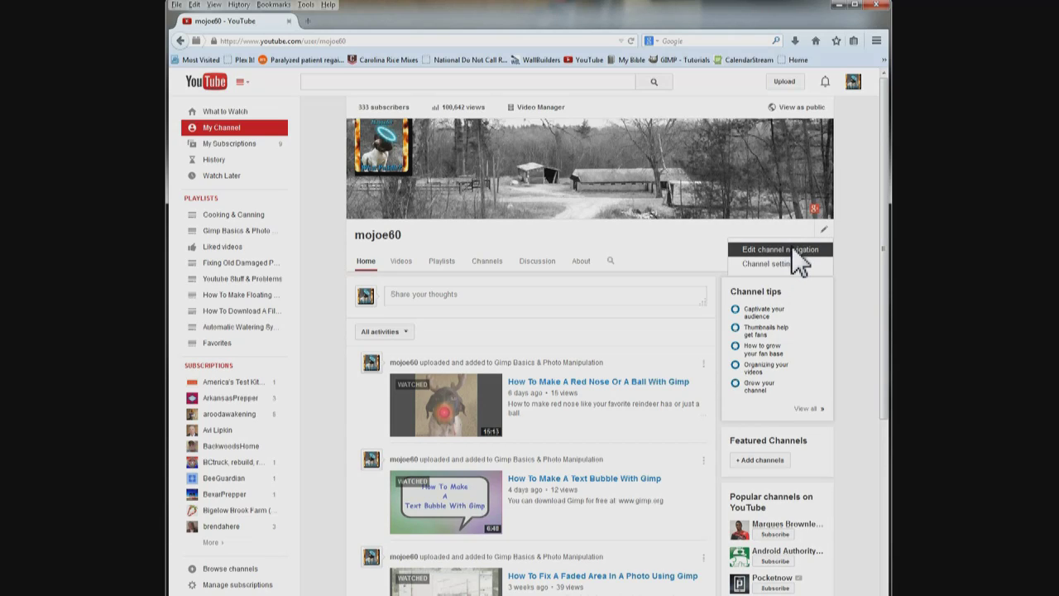
{"action": "left_click", "coordinate": [794, 249]}
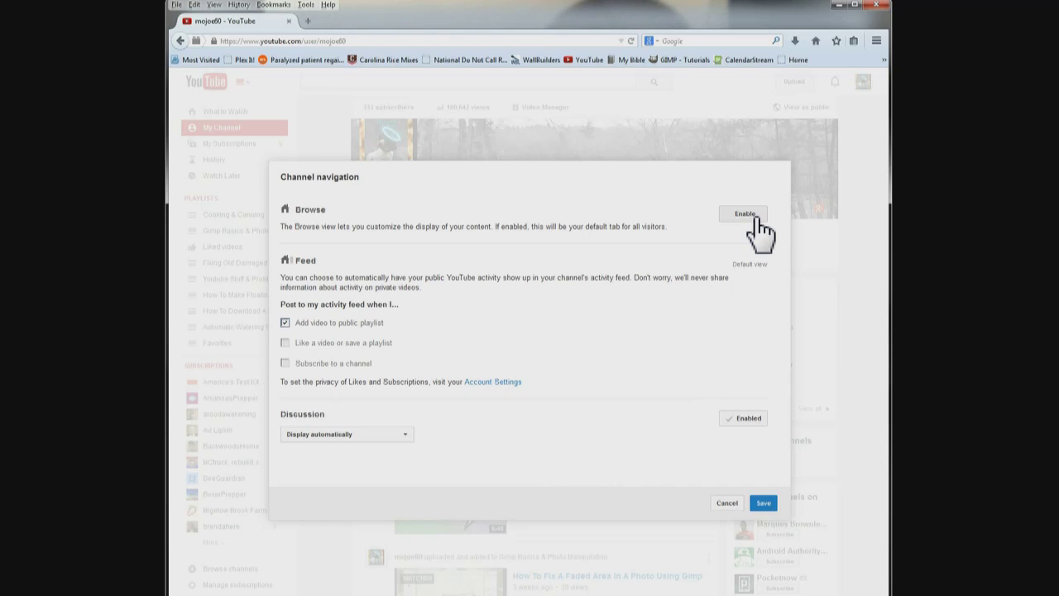
{"action": "left_click", "coordinate": [756, 219]}
{"action": "left_click", "coordinate": [761, 504]}
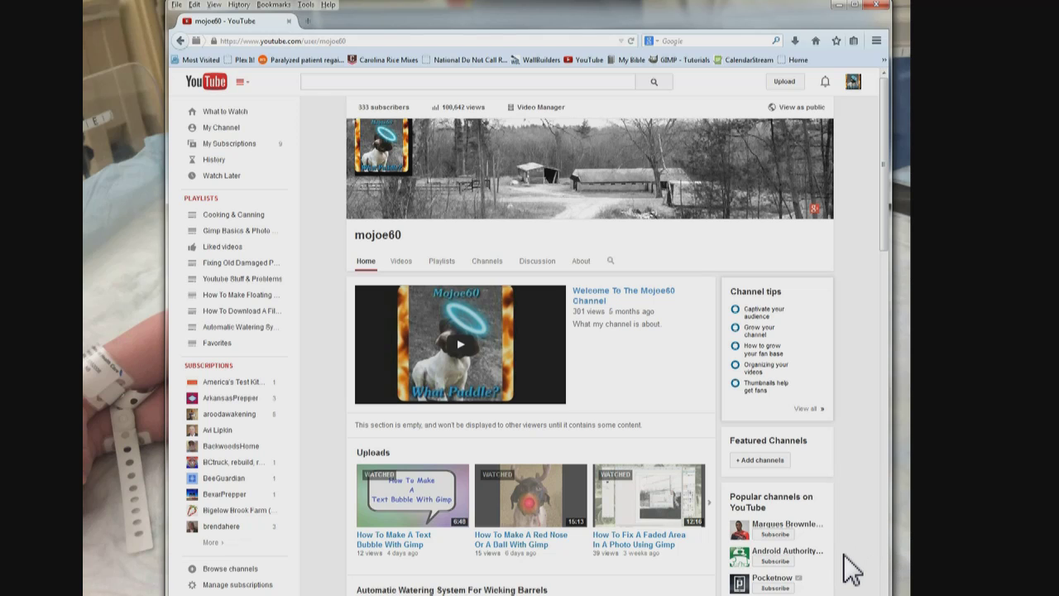
{"action": "scroll", "coordinate": [848, 568], "scroll_direction": "down", "scroll_amount": 3}
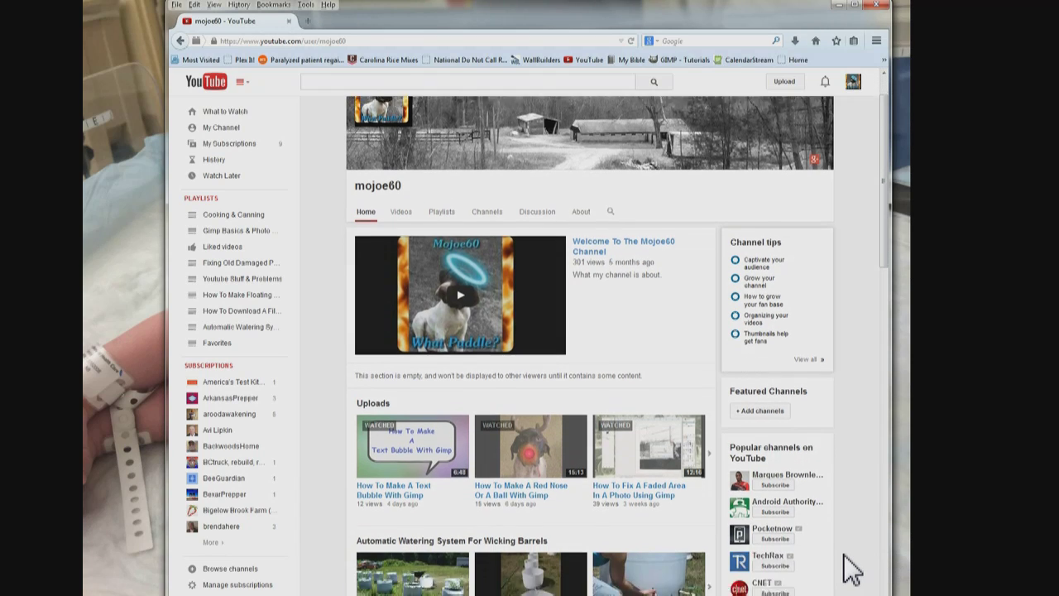
{"action": "left_click_drag", "start_coordinate": [759, 431], "coordinate": [621, 436]}
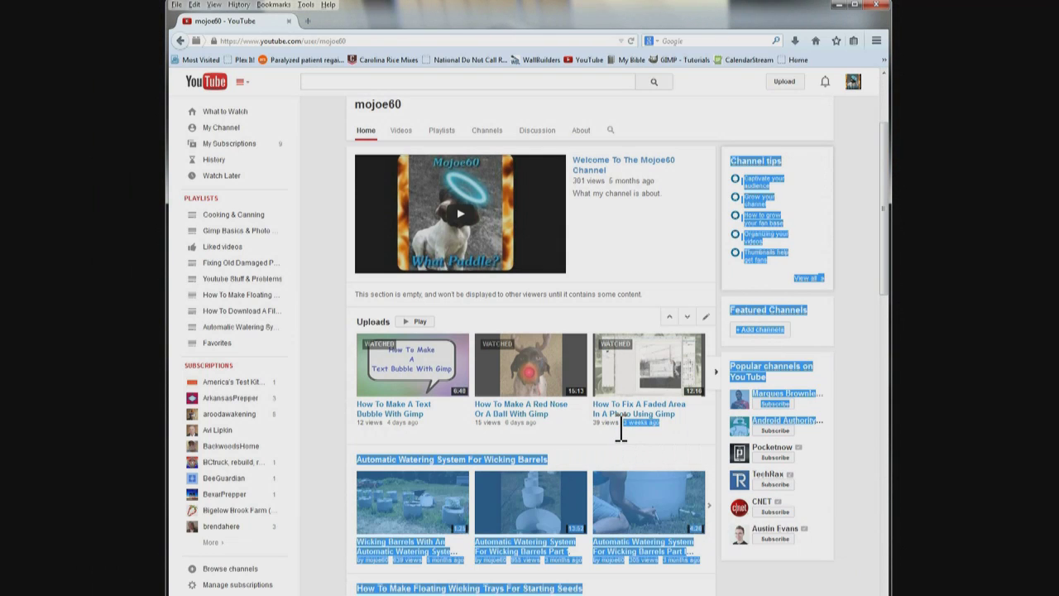
{"action": "left_click", "coordinate": [568, 442]}
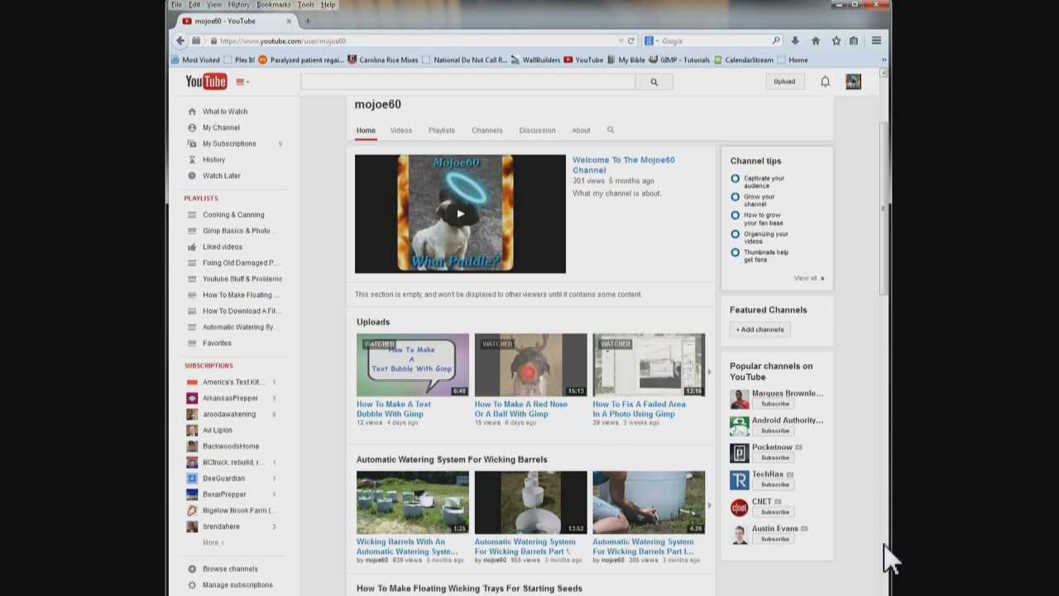
{"action": "scroll", "coordinate": [884, 545], "scroll_direction": "down", "scroll_amount": 15}
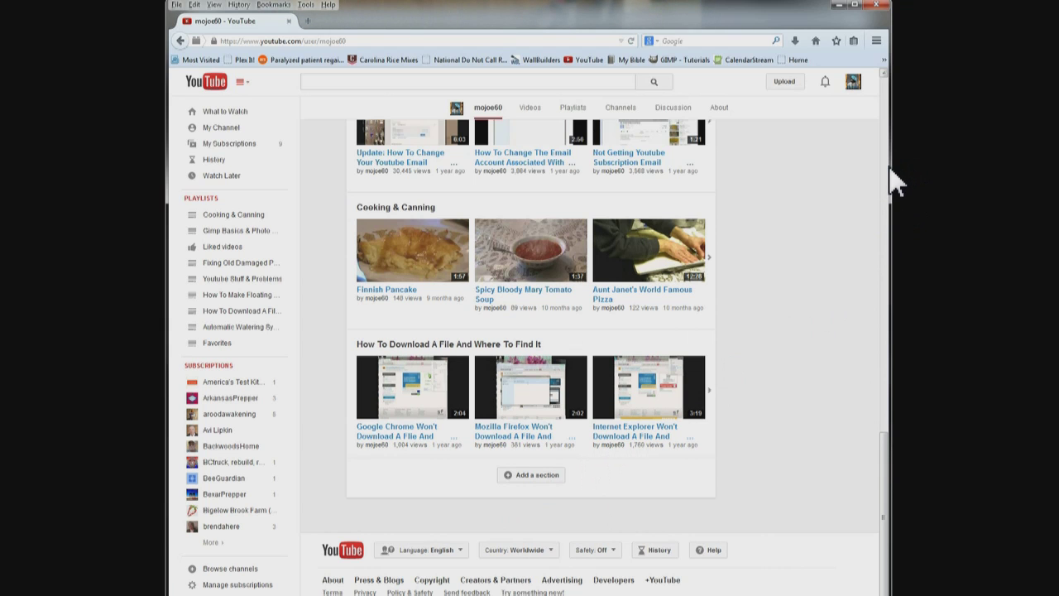
{"action": "scroll", "coordinate": [892, 174], "scroll_direction": "up", "scroll_amount": 15}
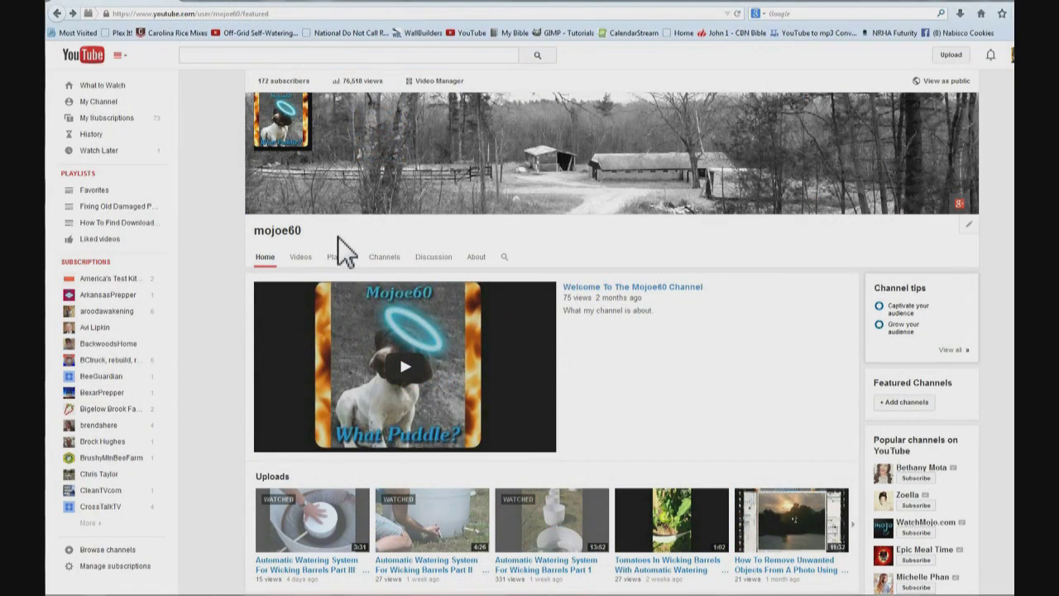
{"action": "left_click", "coordinate": [337, 260]}
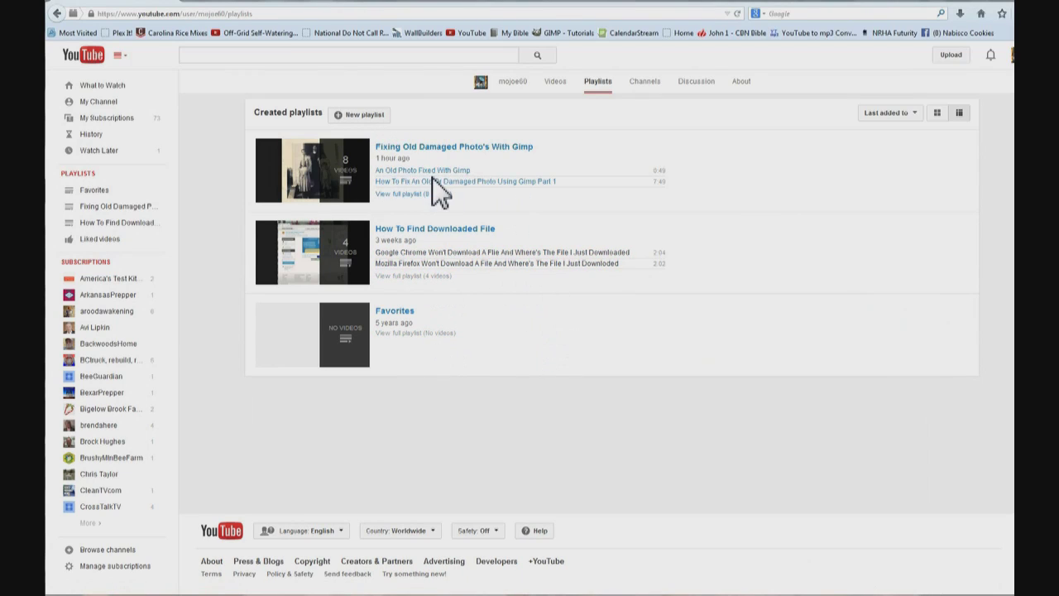
{"action": "left_click", "coordinate": [510, 82]}
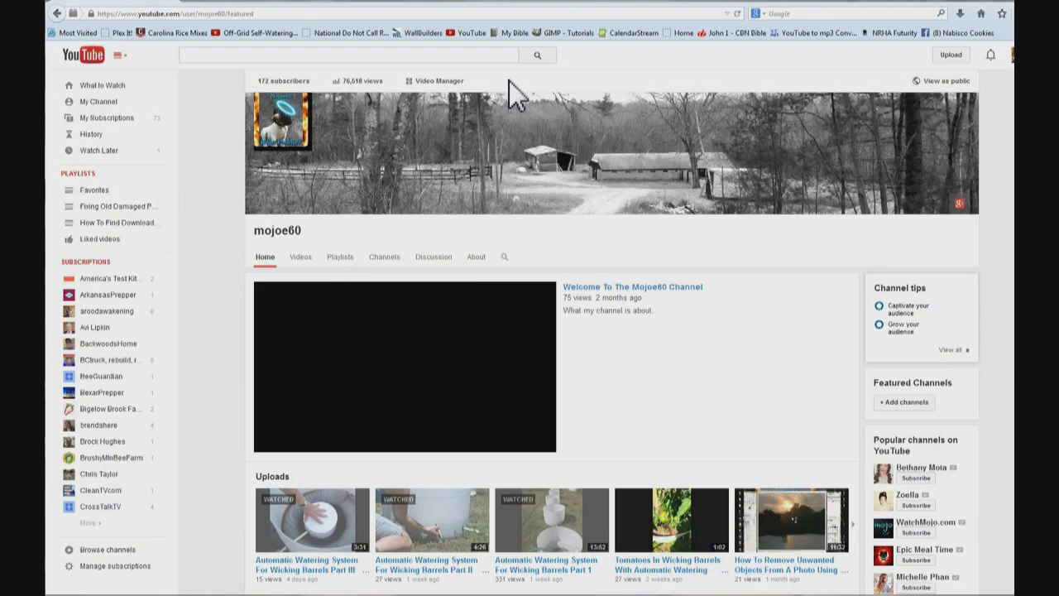
Go to Video Manager's Playlists page showing the channel's three playlists.
{"action": "left_click", "coordinate": [430, 81]}
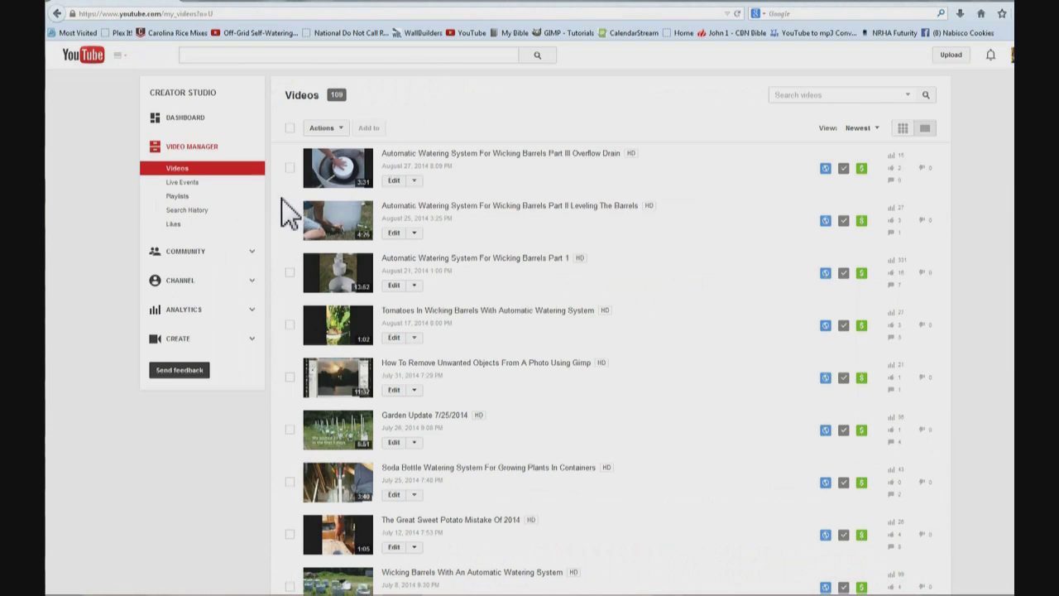
{"action": "left_click", "coordinate": [214, 199]}
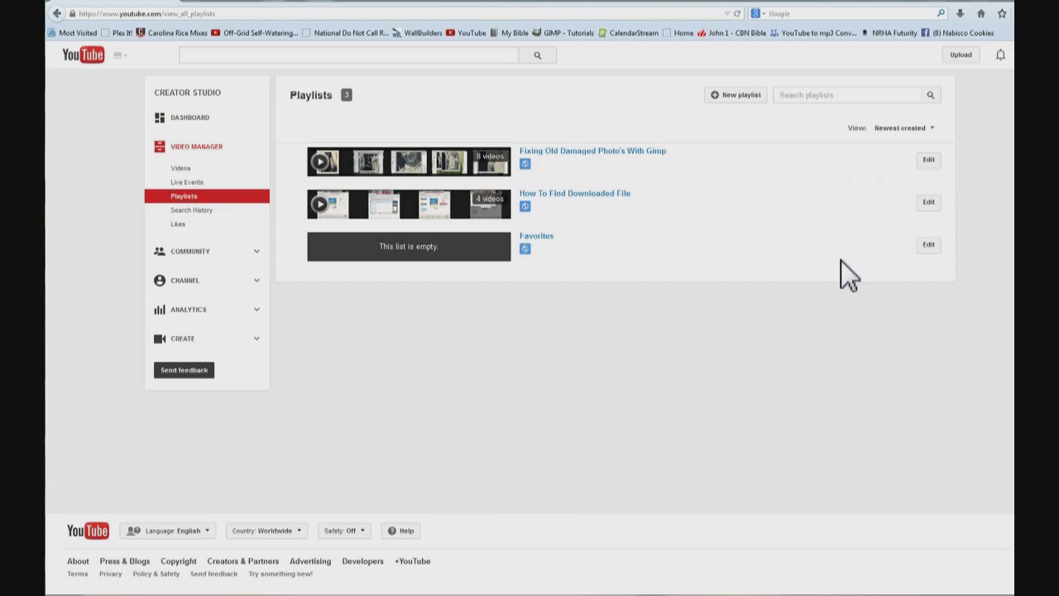
Create a new playlist titled 'Automatic Watering System For Wicking Barrels' by pasting the title.
{"action": "left_click", "coordinate": [734, 104]}
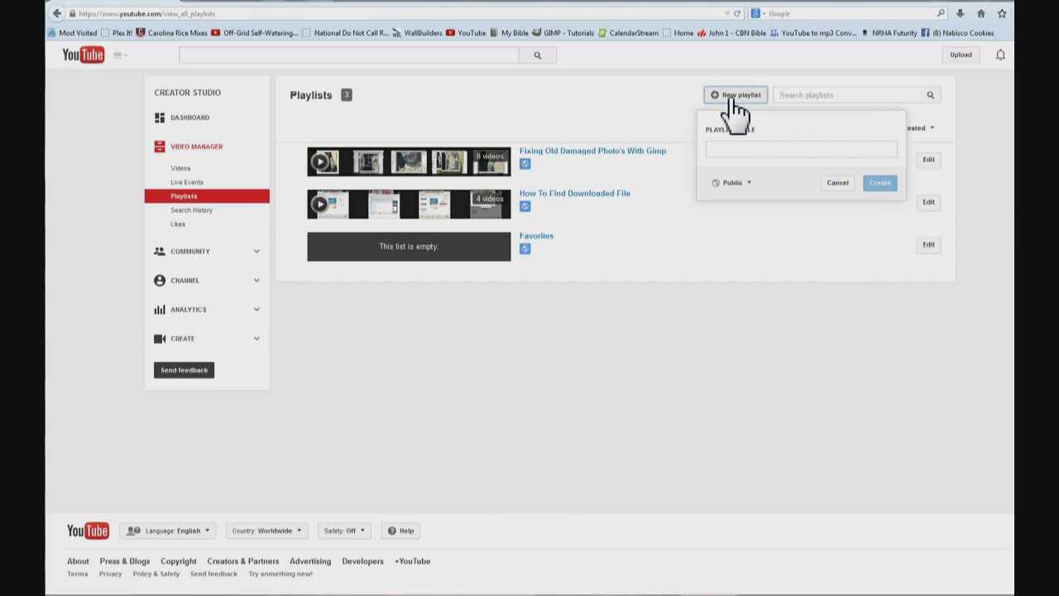
{"action": "left_click", "coordinate": [768, 149]}
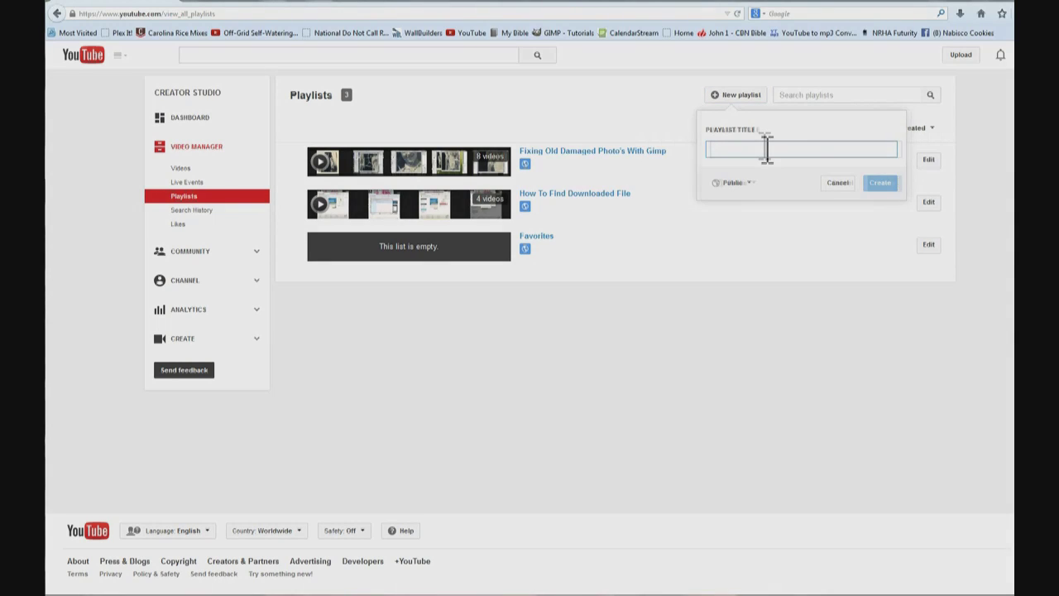
{"action": "type", "text": "Automatic Watering System For Wicking Barrels"}
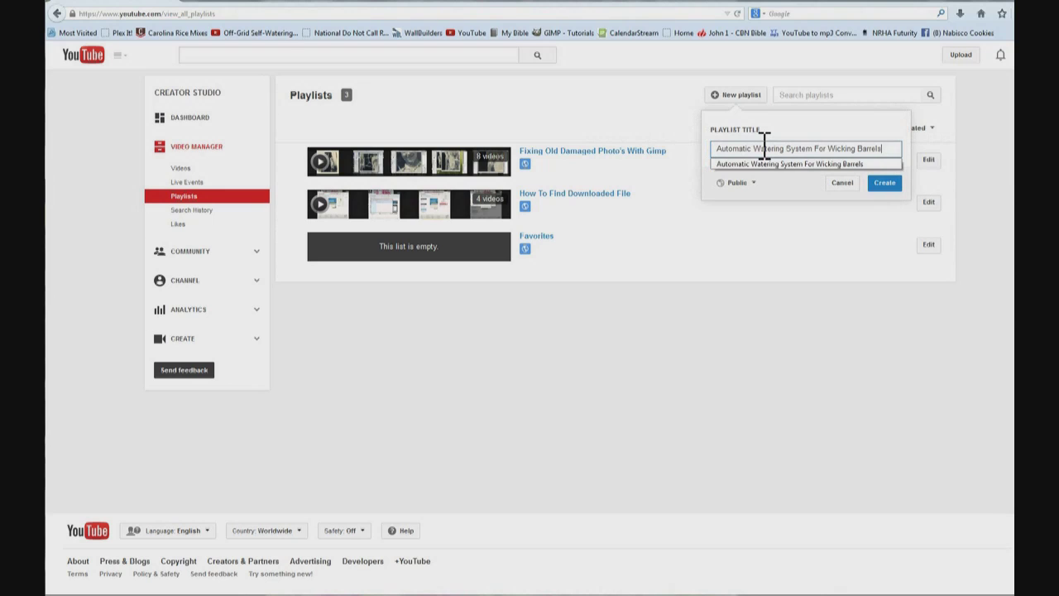
{"action": "left_click", "coordinate": [890, 183]}
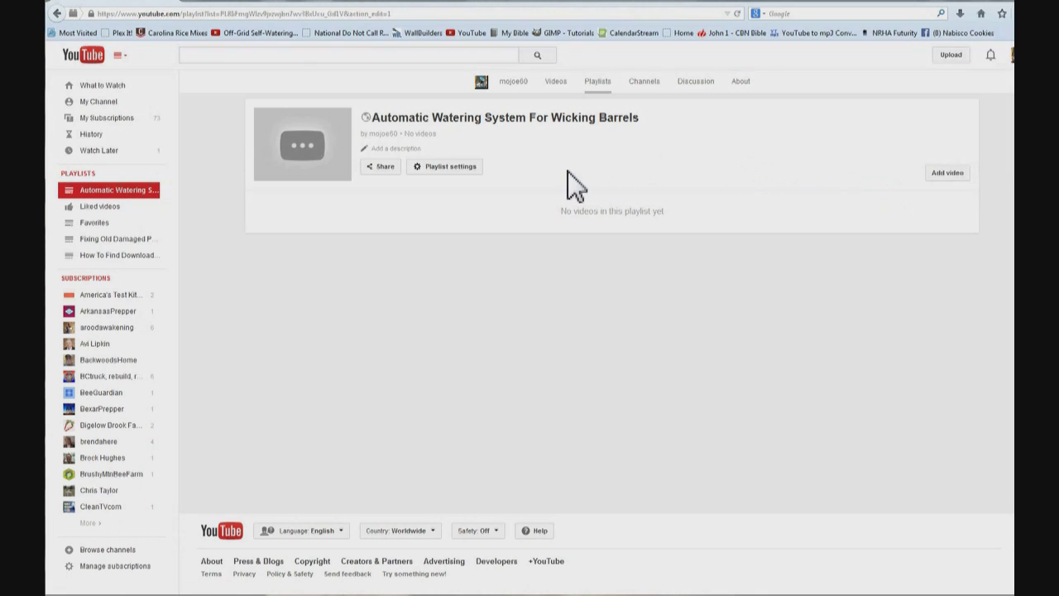
Add an auto-add rule 'Title contains automatic' and opt in the 5 recent matching videos.
{"action": "left_click", "coordinate": [451, 169]}
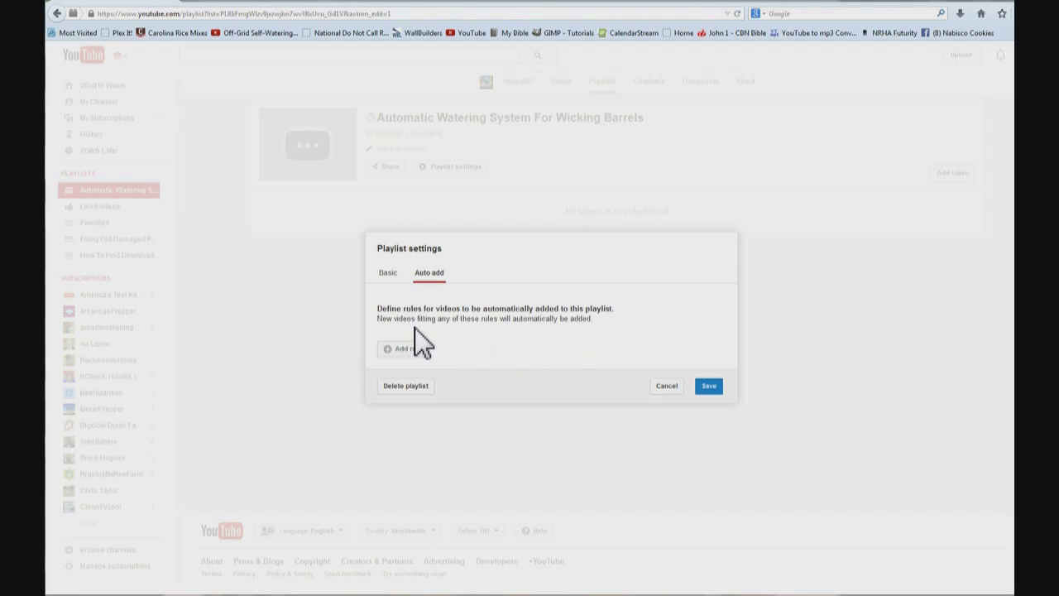
{"action": "left_click", "coordinate": [414, 348]}
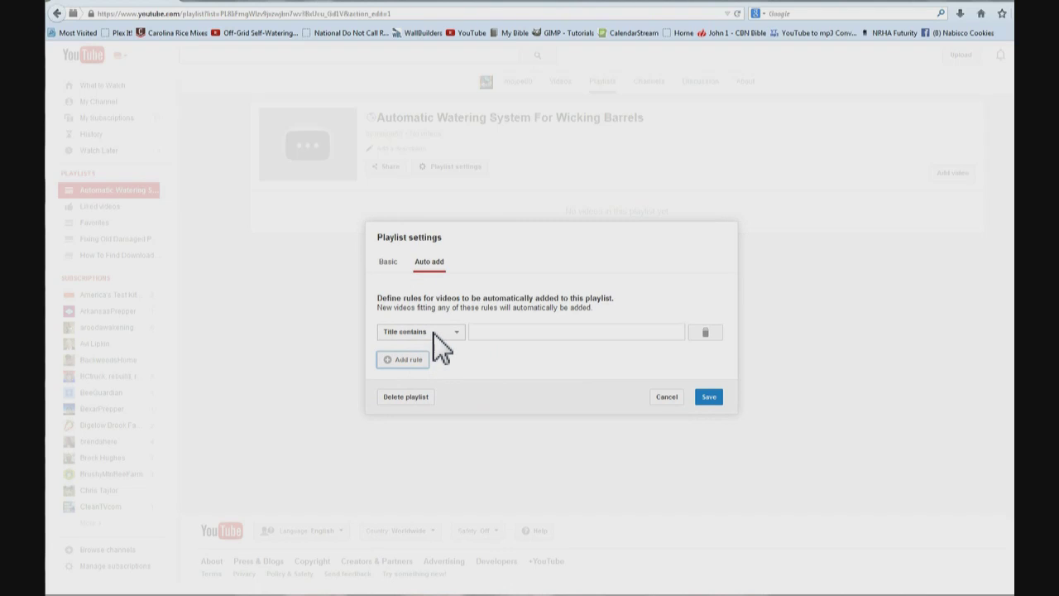
{"action": "left_click", "coordinate": [438, 333]}
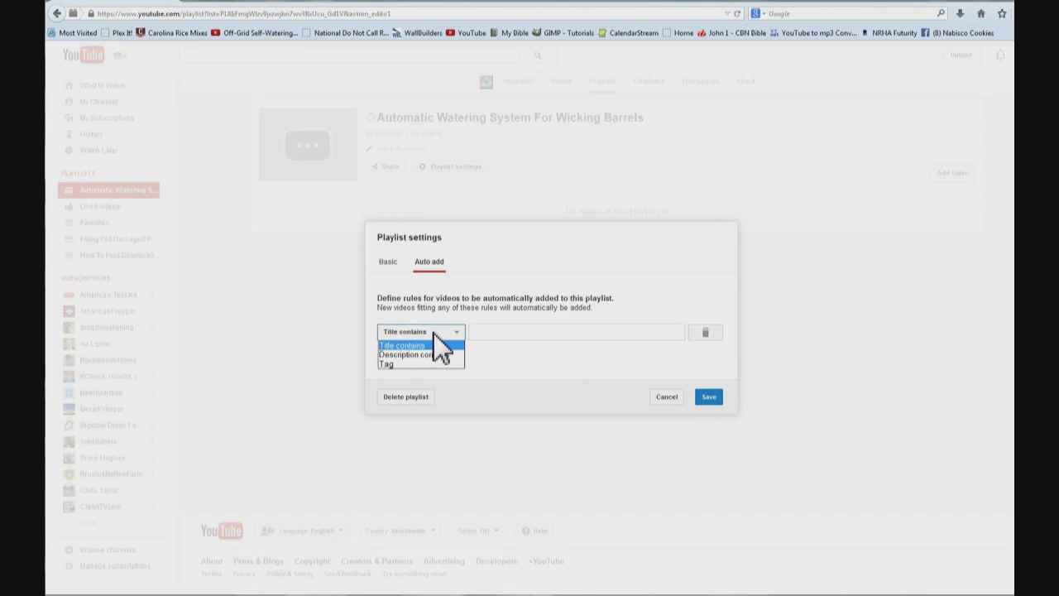
{"action": "left_click", "coordinate": [483, 334]}
{"action": "left_click", "coordinate": [483, 334]}
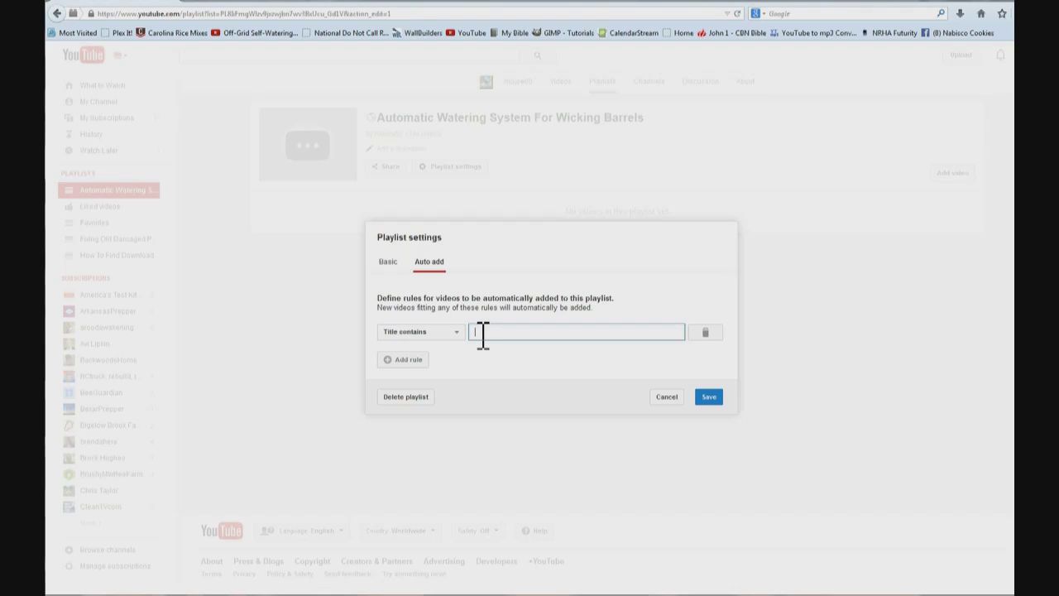
{"action": "type", "text": "automatic"}
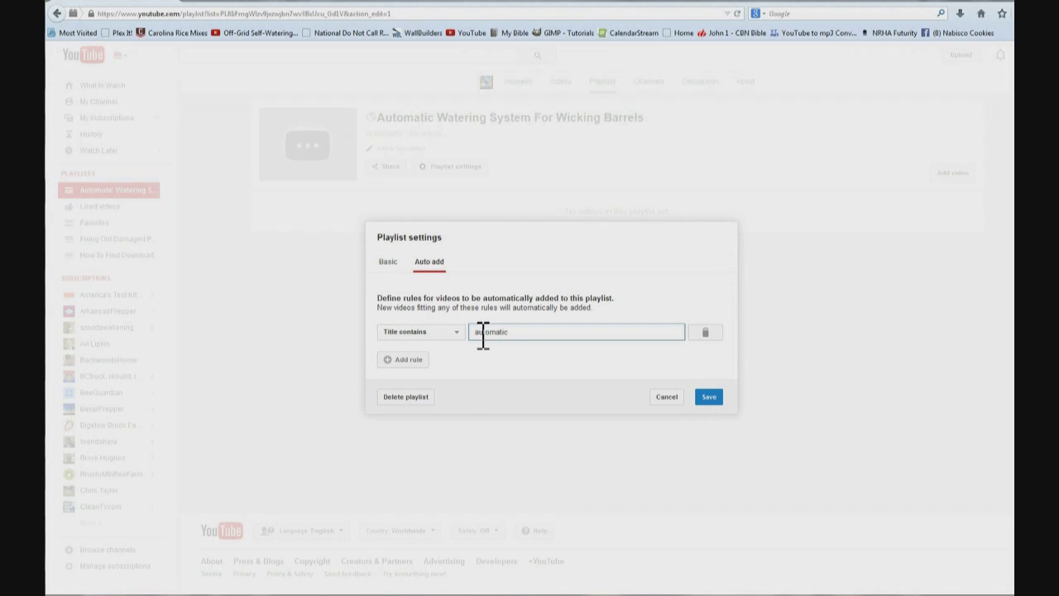
{"action": "key", "text": "Return"}
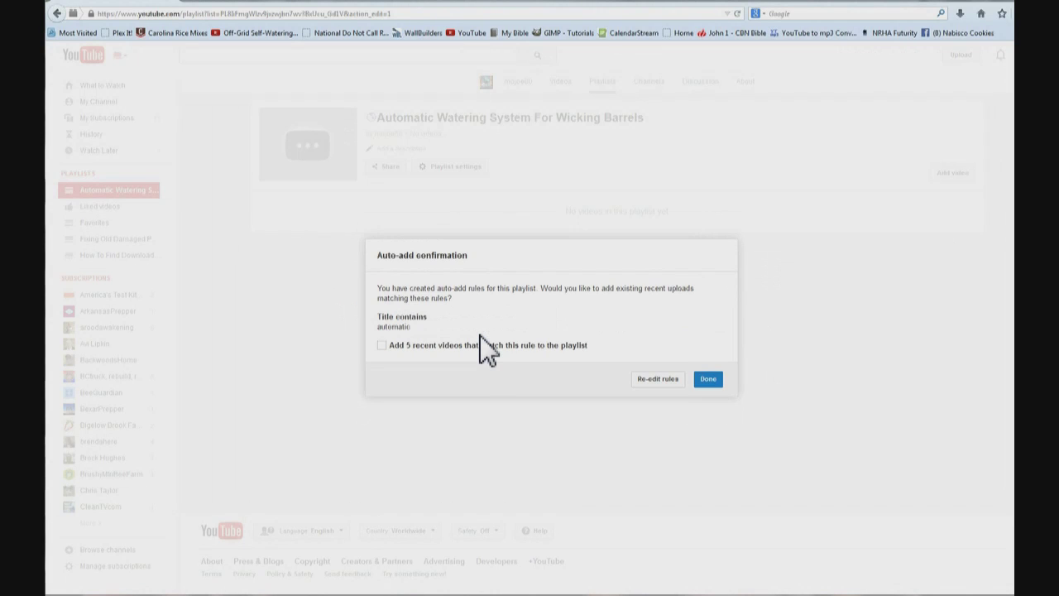
{"action": "left_click", "coordinate": [383, 346]}
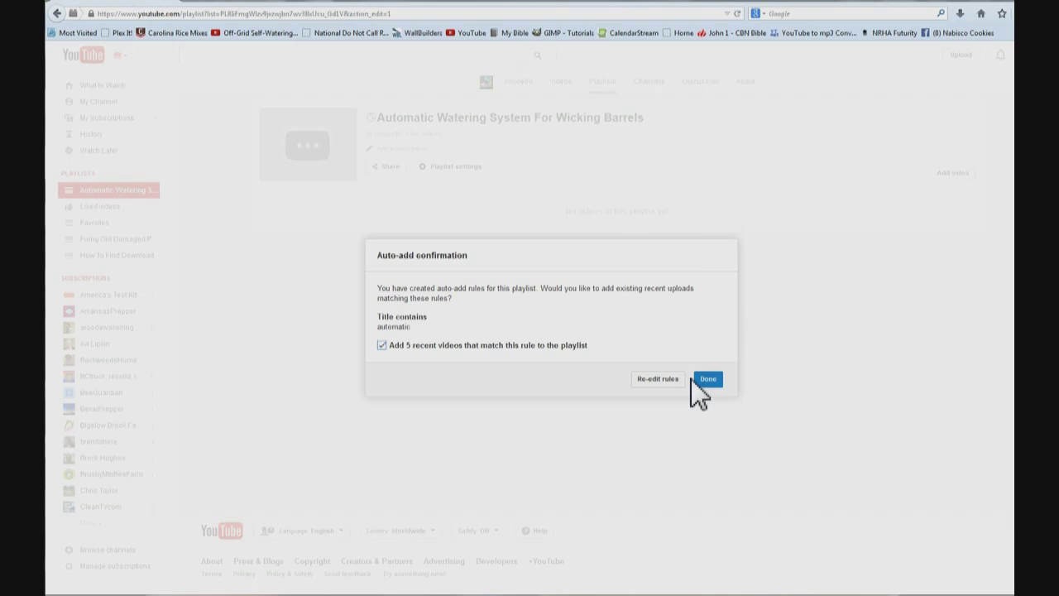
Confirm the rule, then move Part II, Part 1, and Wicking Barrels With An Automatic Watering System to the top.
{"action": "left_click", "coordinate": [713, 387]}
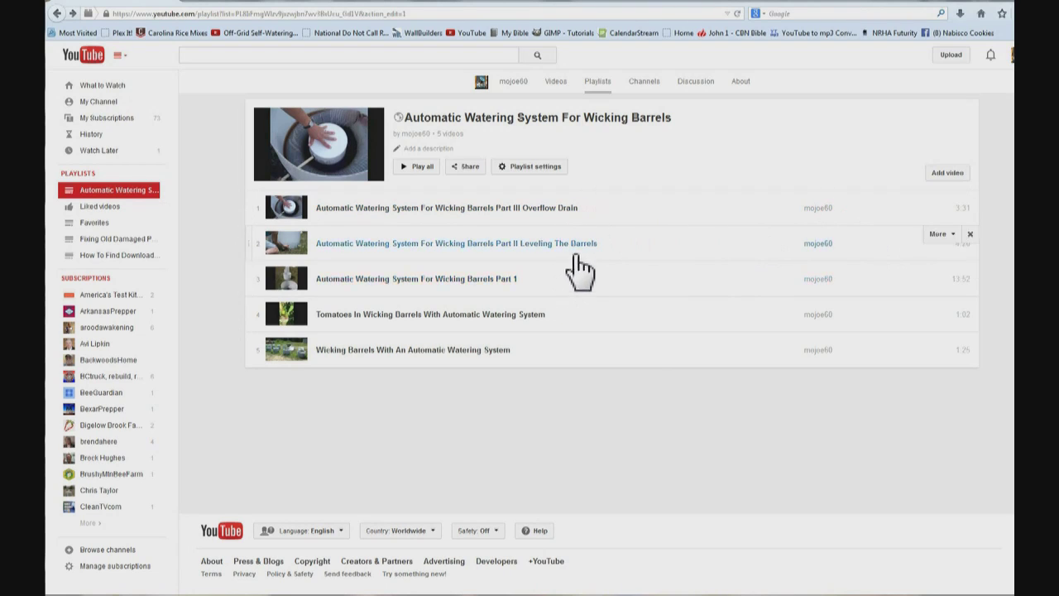
{"action": "left_click", "coordinate": [935, 239]}
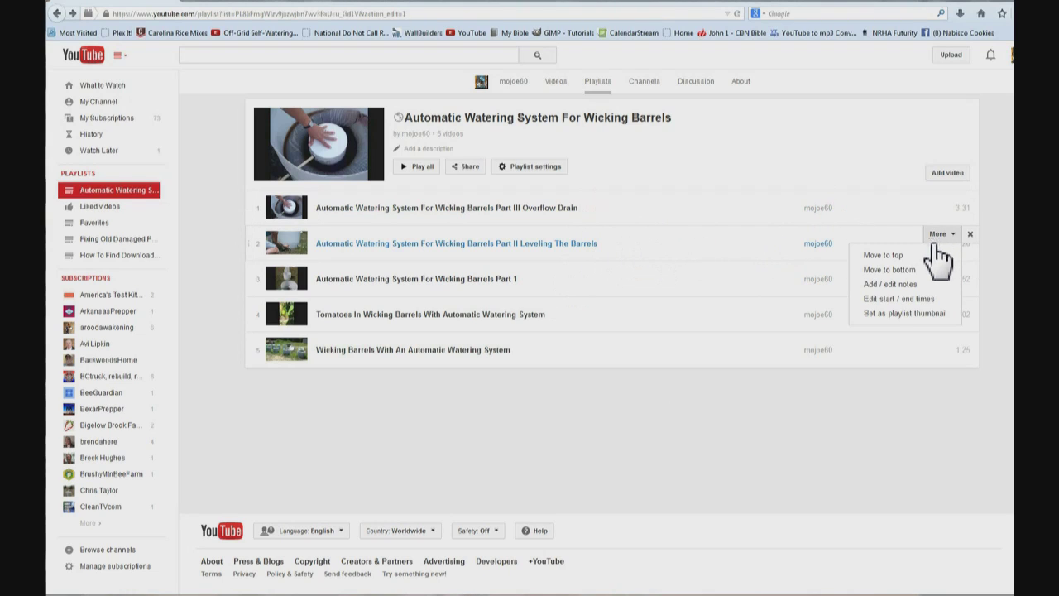
{"action": "left_click", "coordinate": [938, 257]}
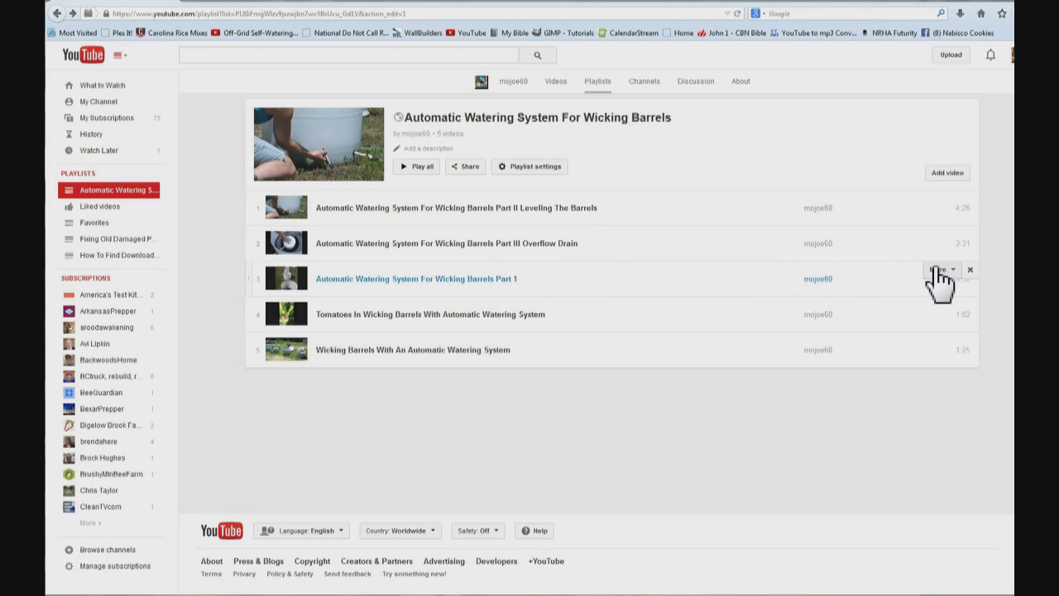
{"action": "left_click", "coordinate": [937, 271]}
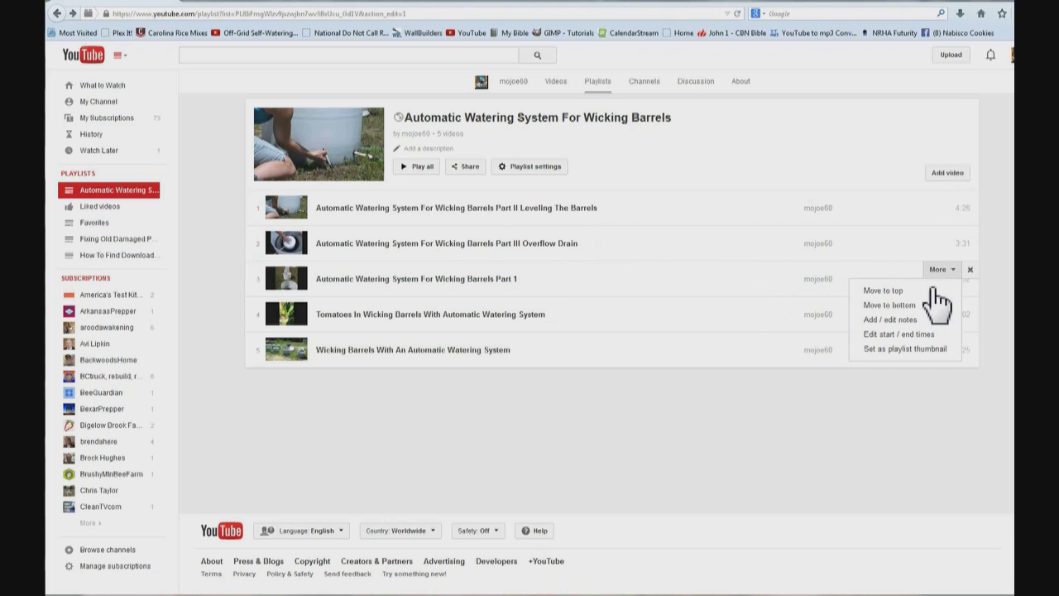
{"action": "left_click", "coordinate": [934, 291]}
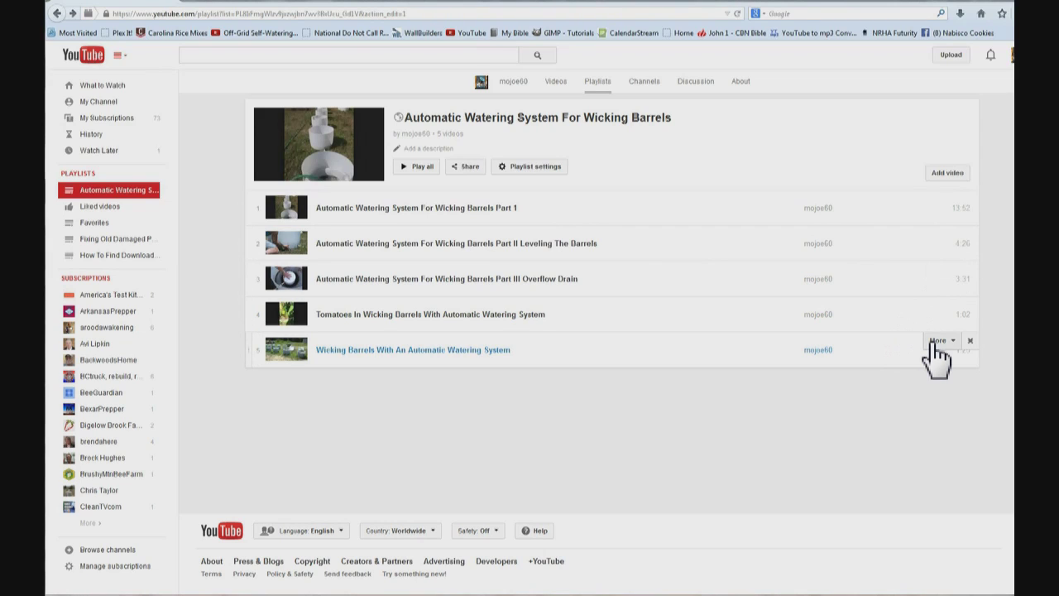
{"action": "left_click", "coordinate": [934, 342]}
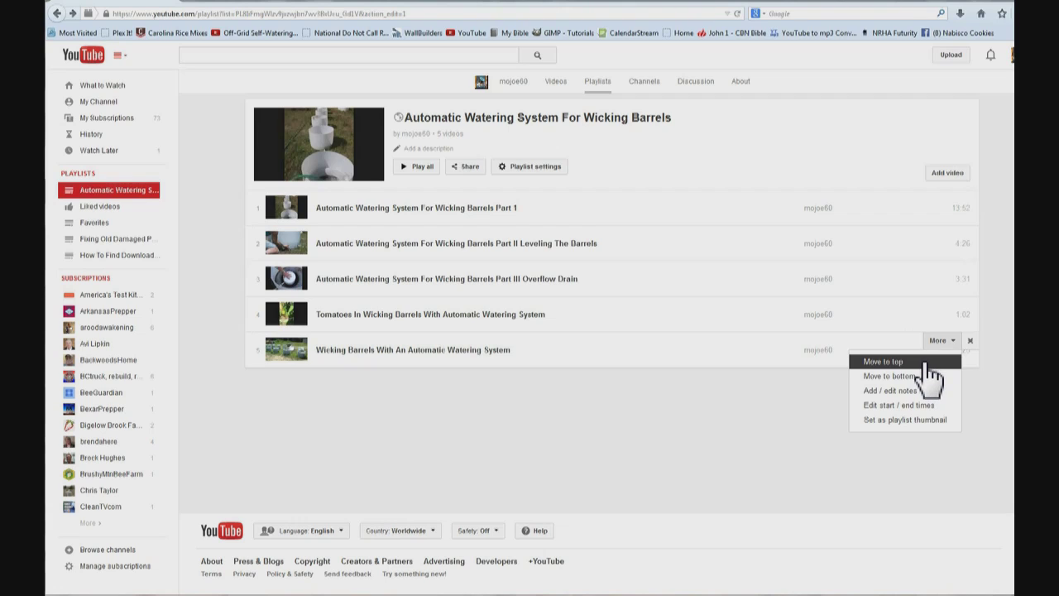
{"action": "left_click", "coordinate": [925, 362]}
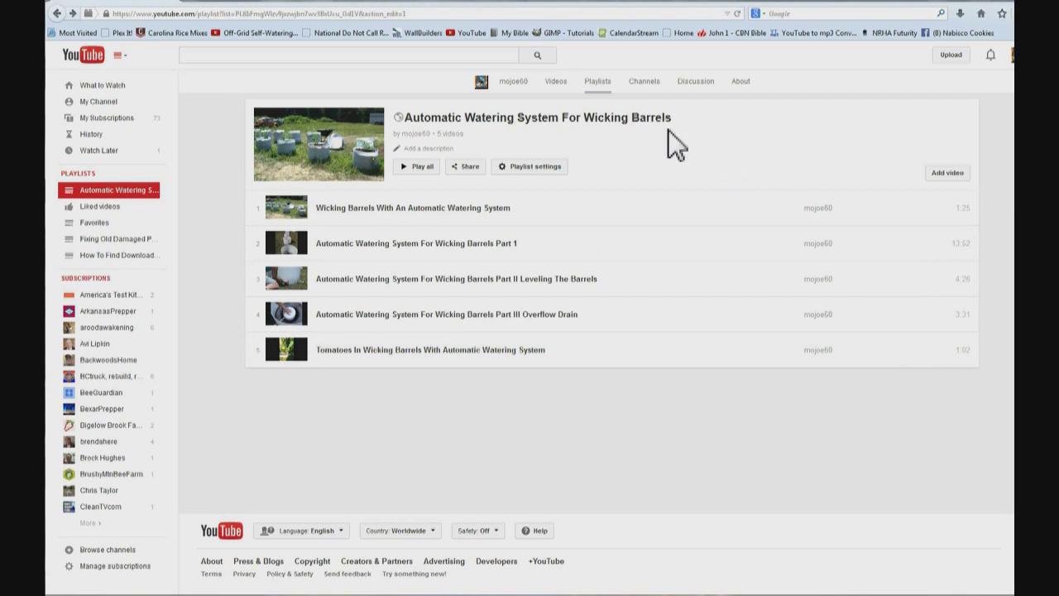
On the channel home, set an empty section to the Automatic Watering System For Wicking Barrels playlist.
{"action": "left_click", "coordinate": [520, 81]}
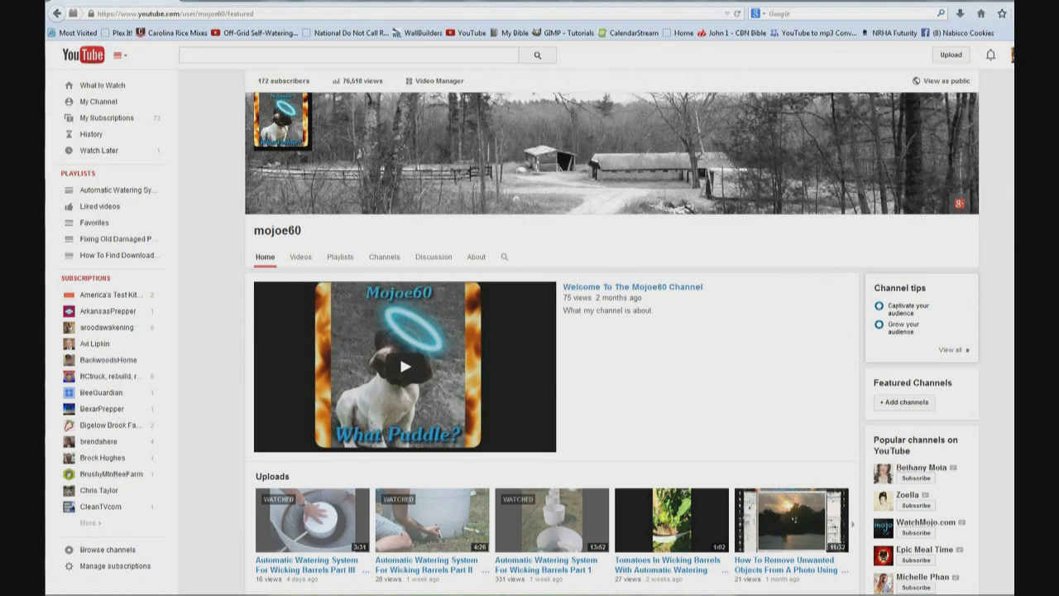
{"action": "scroll", "coordinate": [552, 331], "scroll_direction": "down", "scroll_amount": 5}
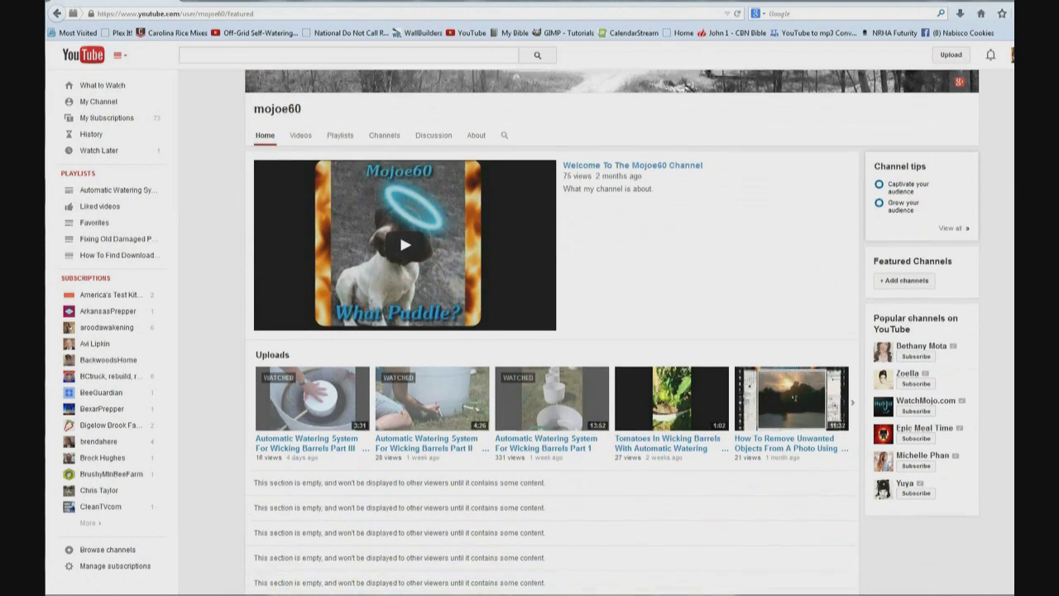
{"action": "scroll", "coordinate": [552, 331], "scroll_direction": "down", "scroll_amount": 1}
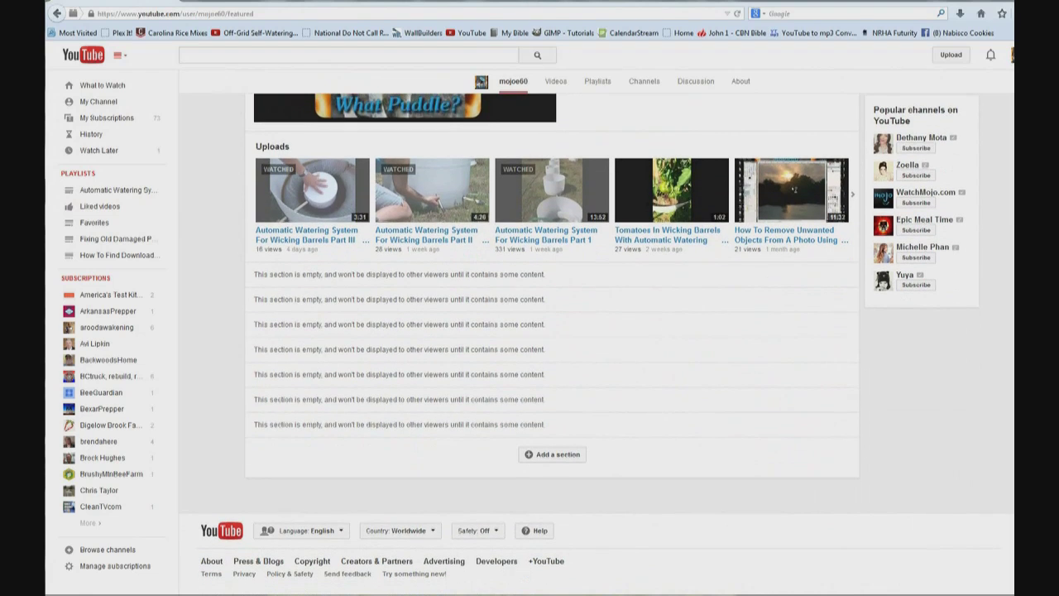
{"action": "mouse_move", "coordinate": [846, 307]}
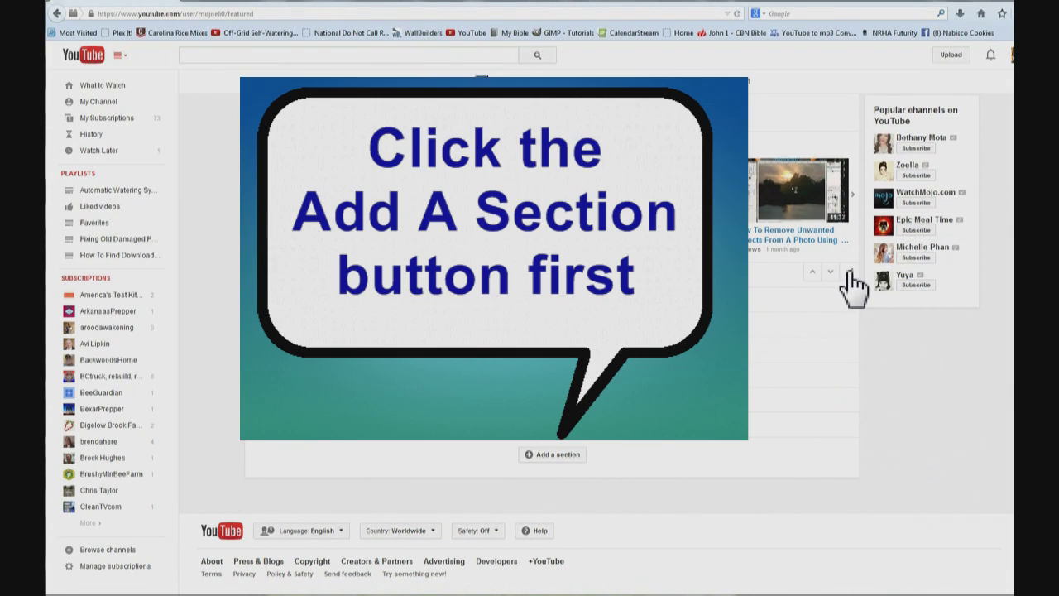
{"action": "scroll", "coordinate": [852, 285], "scroll_direction": "up", "scroll_amount": 2}
{"action": "left_click", "coordinate": [851, 273]}
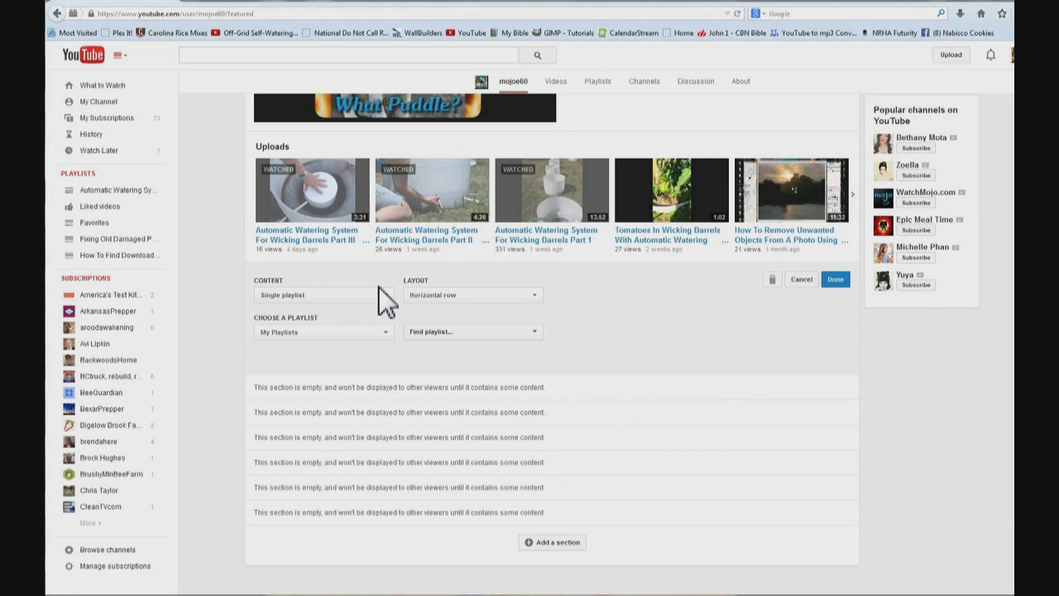
{"action": "left_click", "coordinate": [467, 335]}
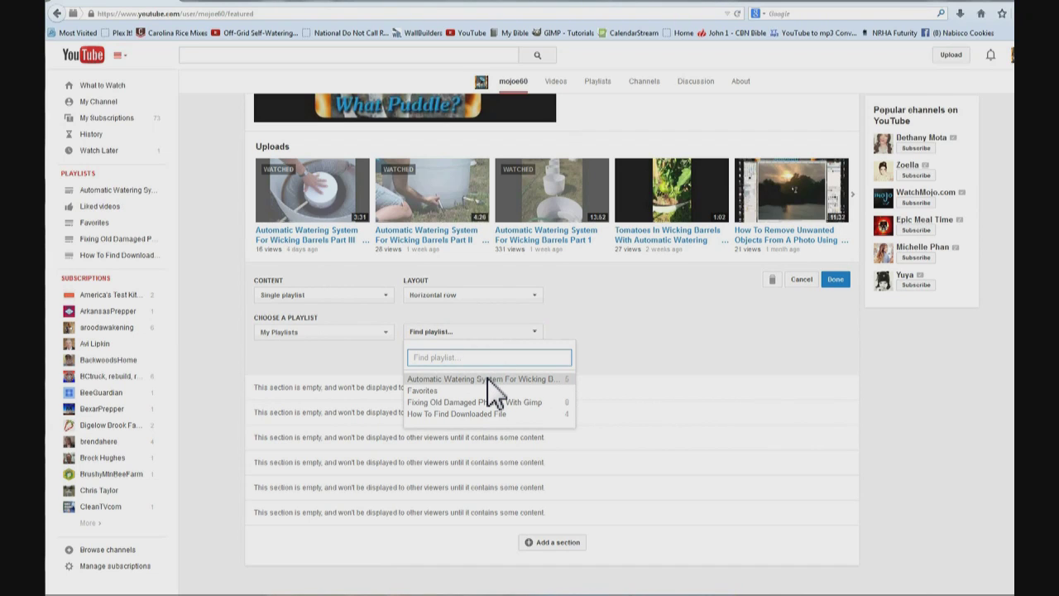
{"action": "left_click", "coordinate": [487, 378]}
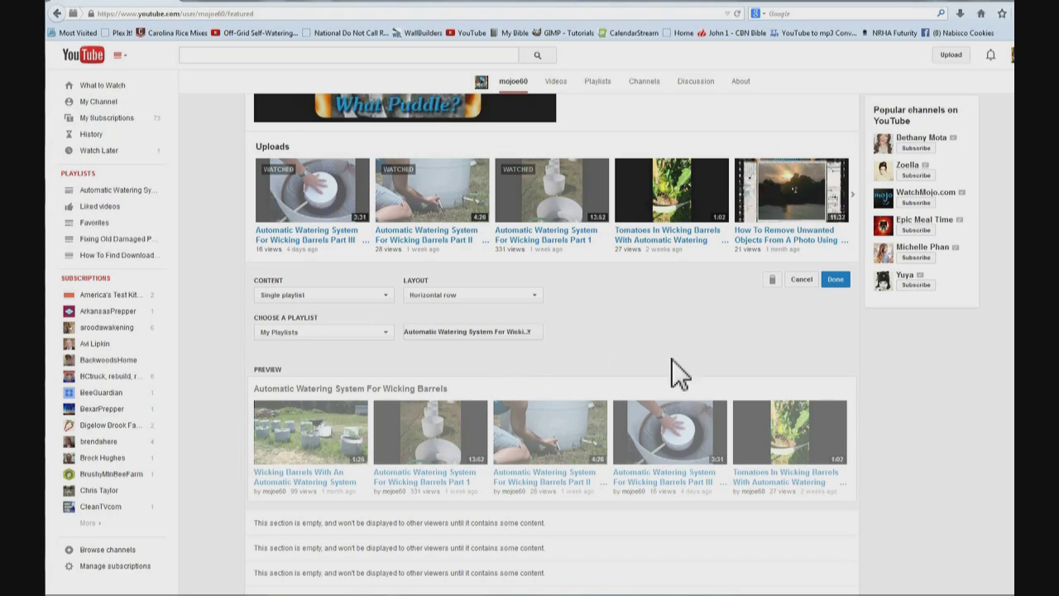
{"action": "left_click", "coordinate": [836, 280]}
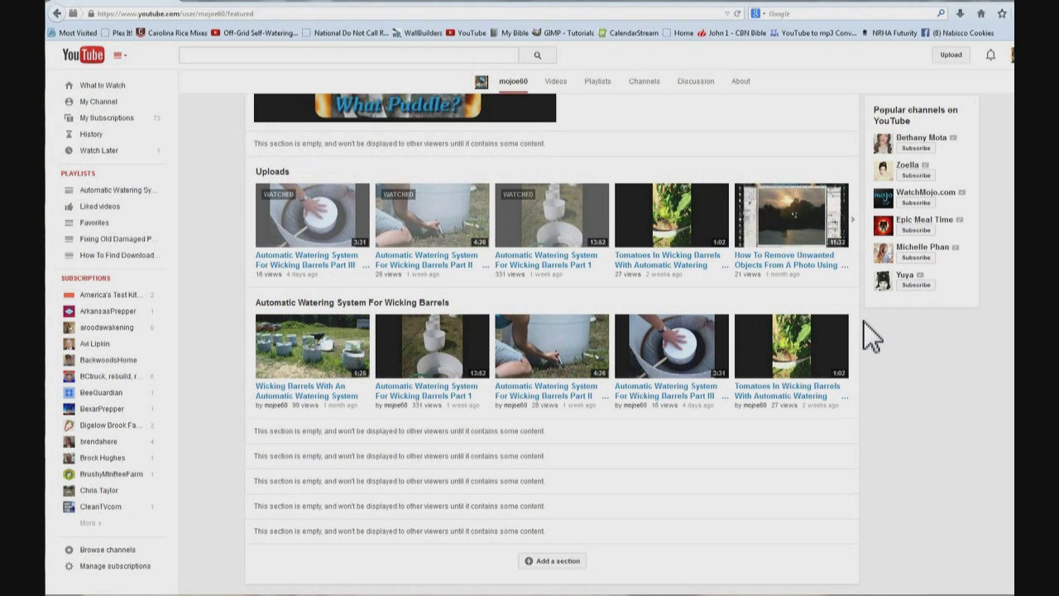
{"action": "mouse_move", "coordinate": [856, 313]}
{"action": "left_click", "coordinate": [821, 300]}
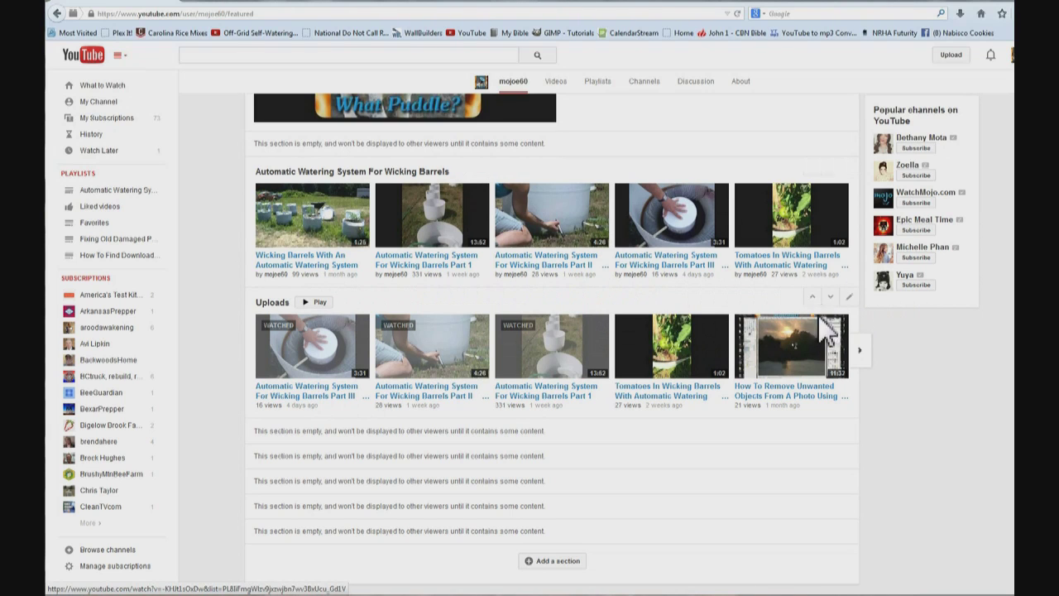
{"action": "left_click", "coordinate": [816, 303]}
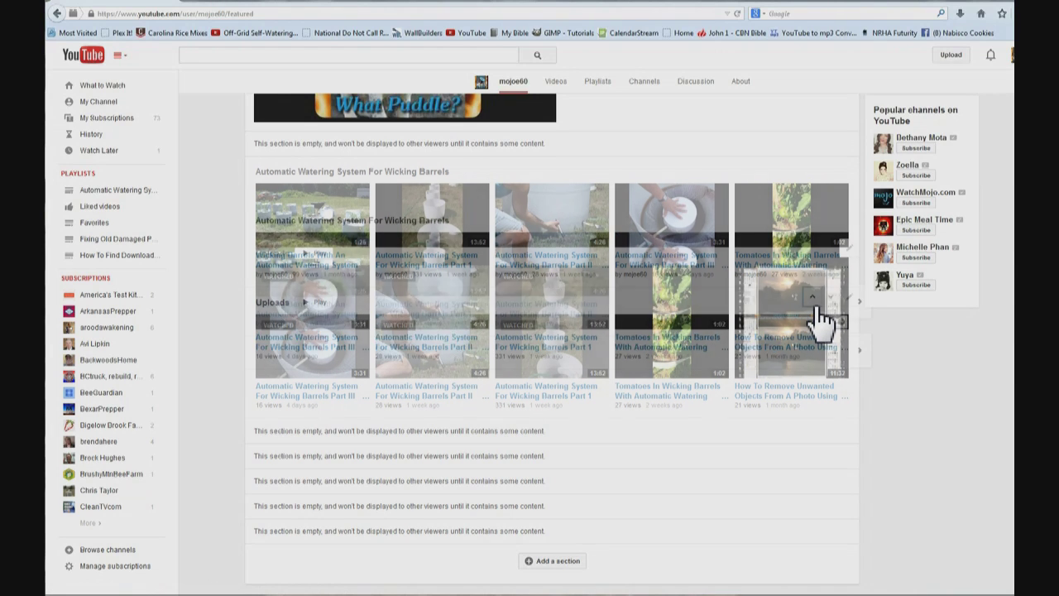